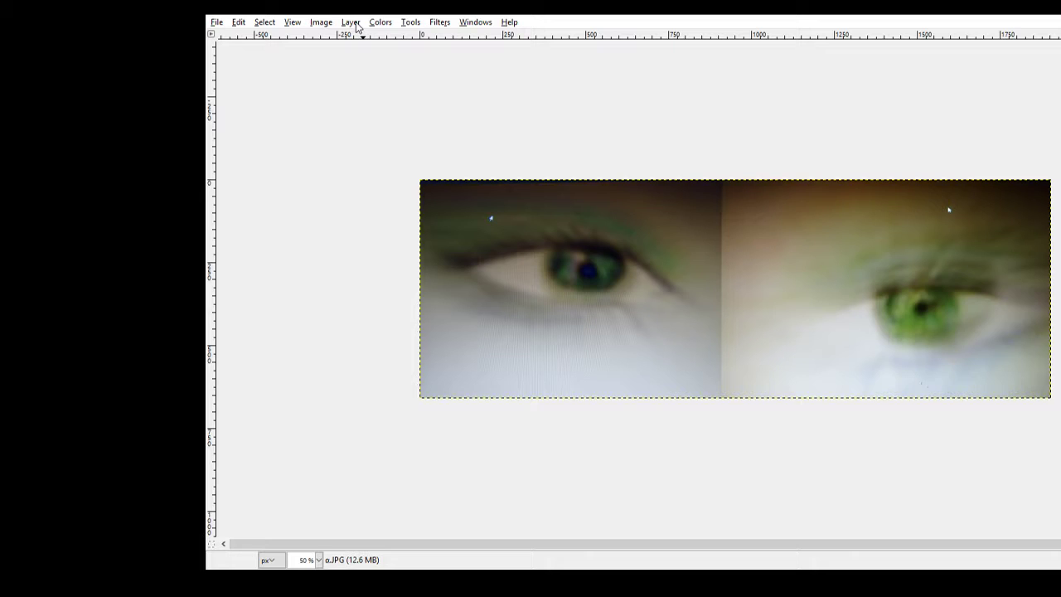
Duplicate the two-eye layer as a.JPG copy and realign it exactly over the original
click(356, 26)
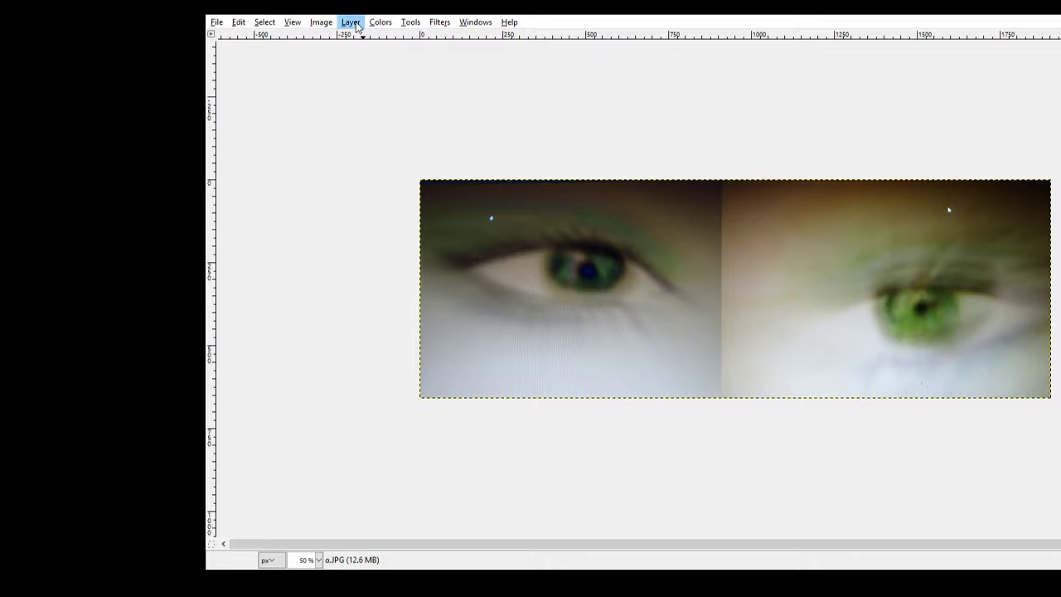
click(387, 82)
key(m)
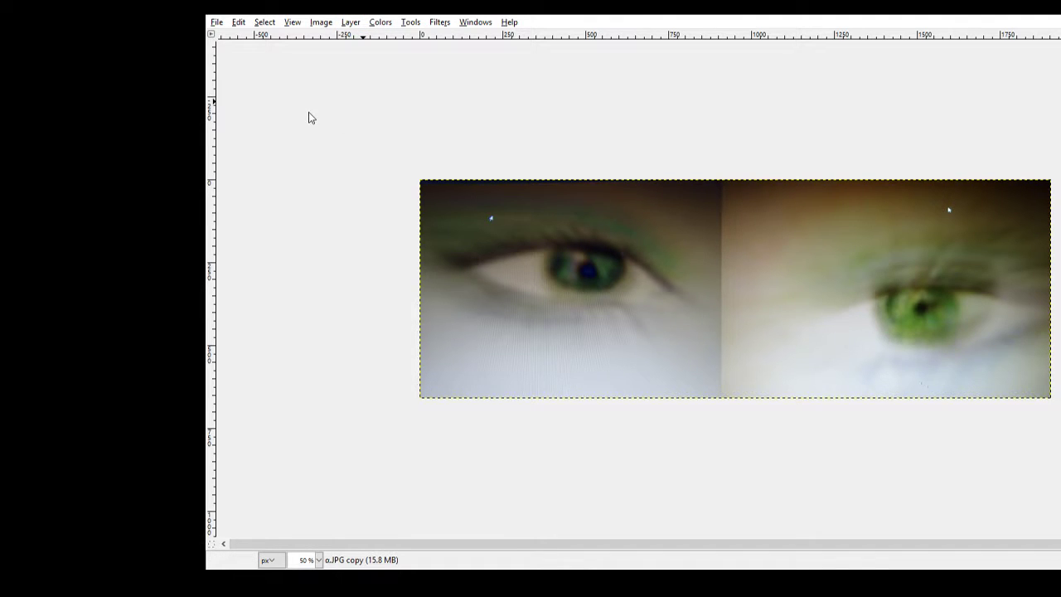
mouse_move(681, 267)
mouse_down()
mouse_move(678, 367)
mouse_move(680, 265)
mouse_up()
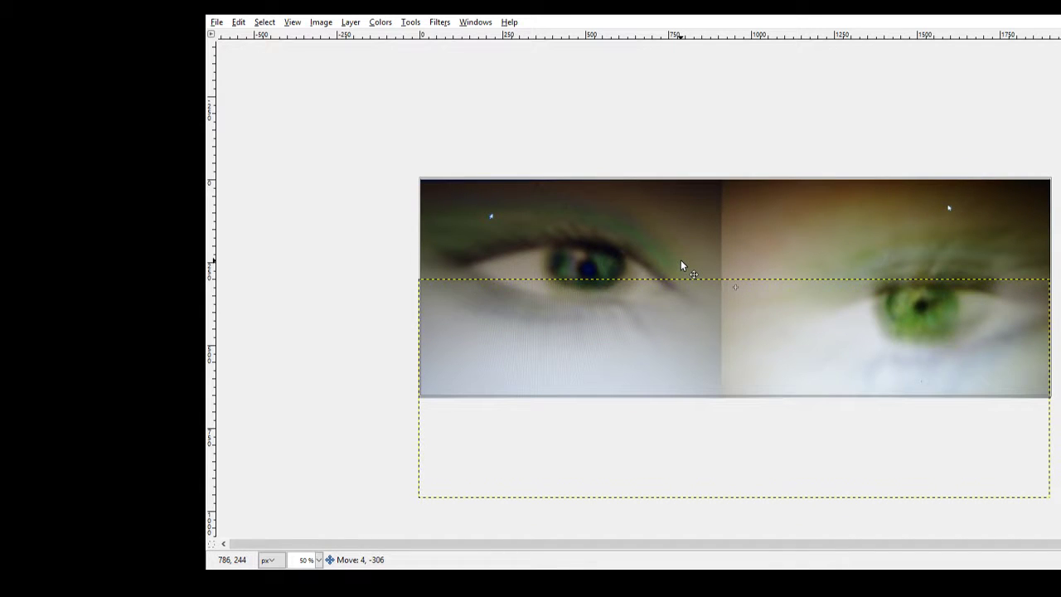
drag(680, 262, 680, 262)
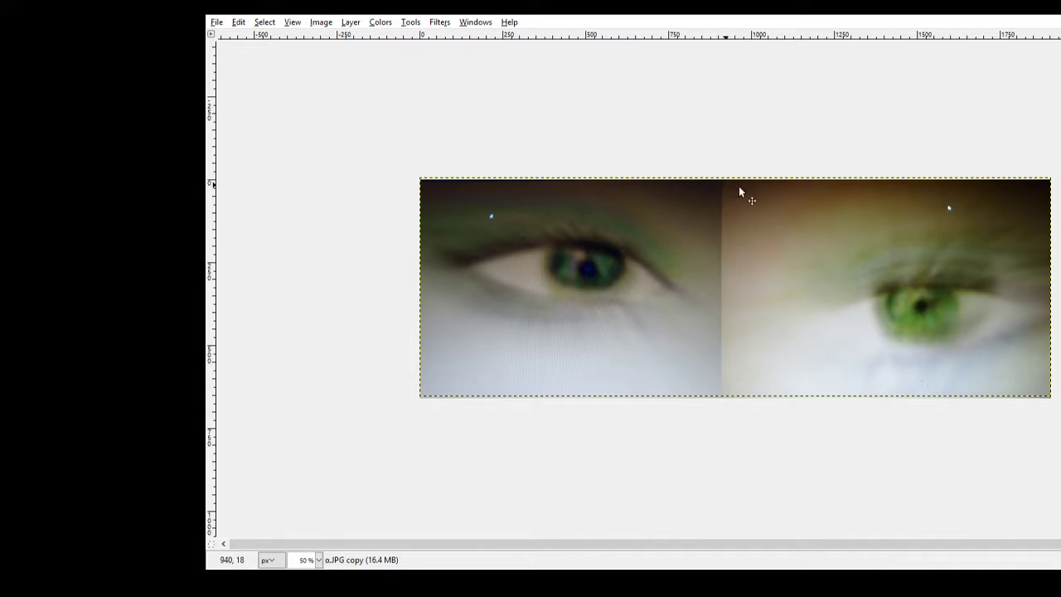
drag(720, 203, 713, 262)
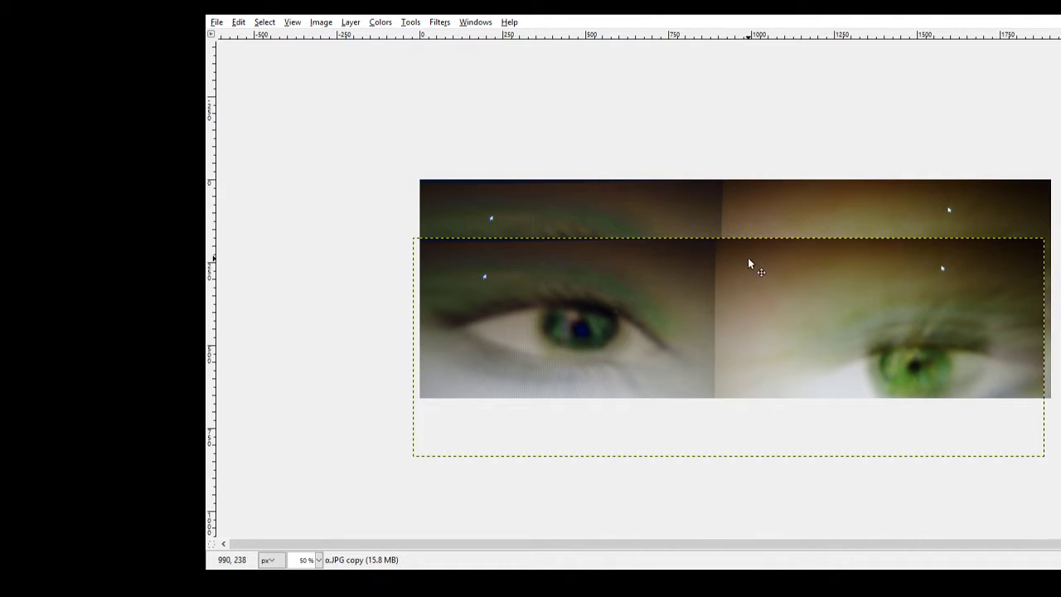
drag(733, 307, 736, 237)
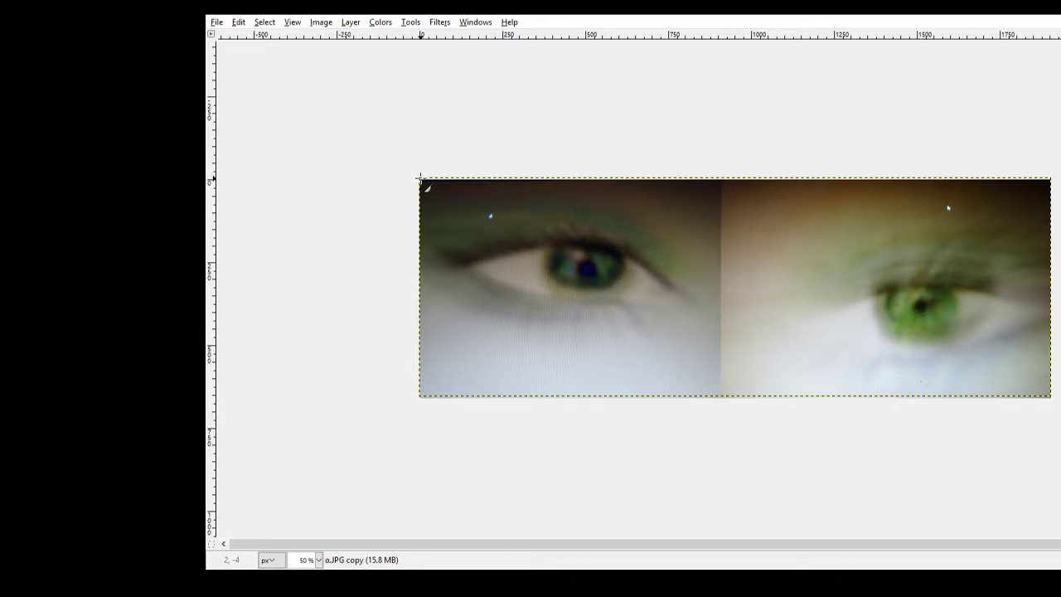
drag(420, 179, 721, 459)
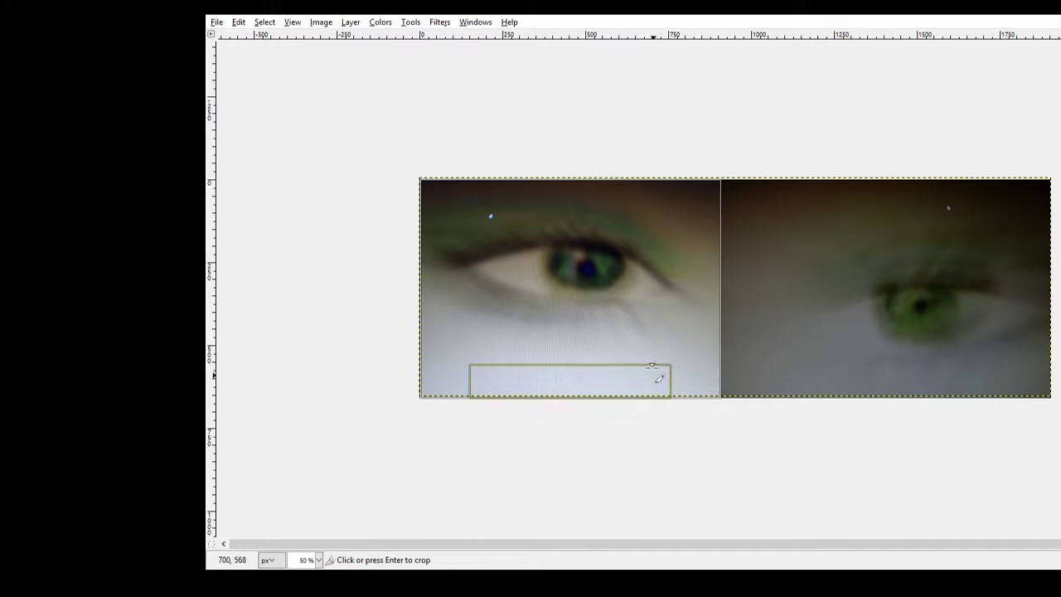
click(609, 288)
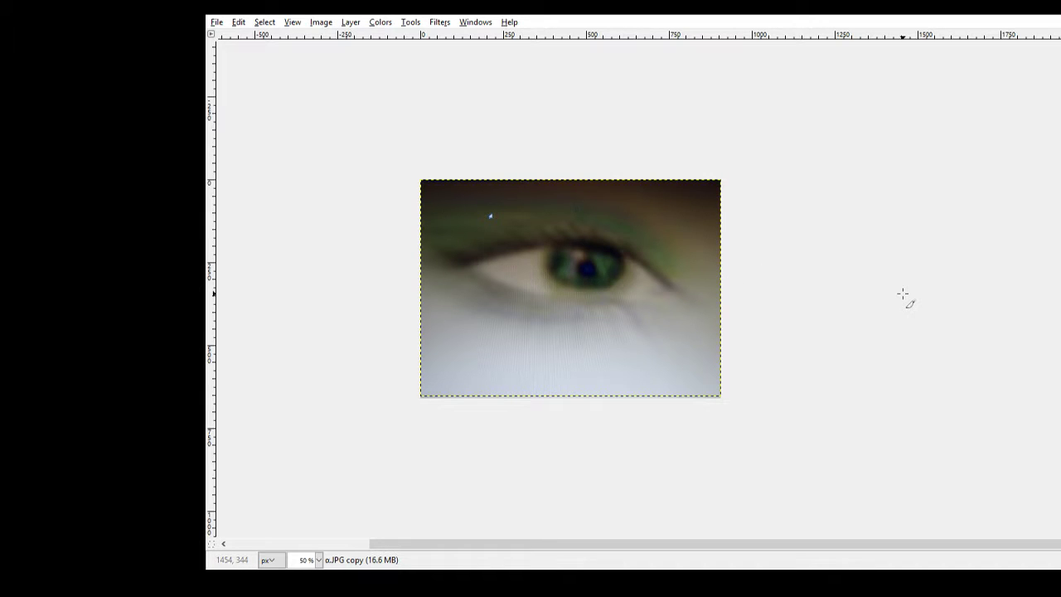
key(ctrl+z)
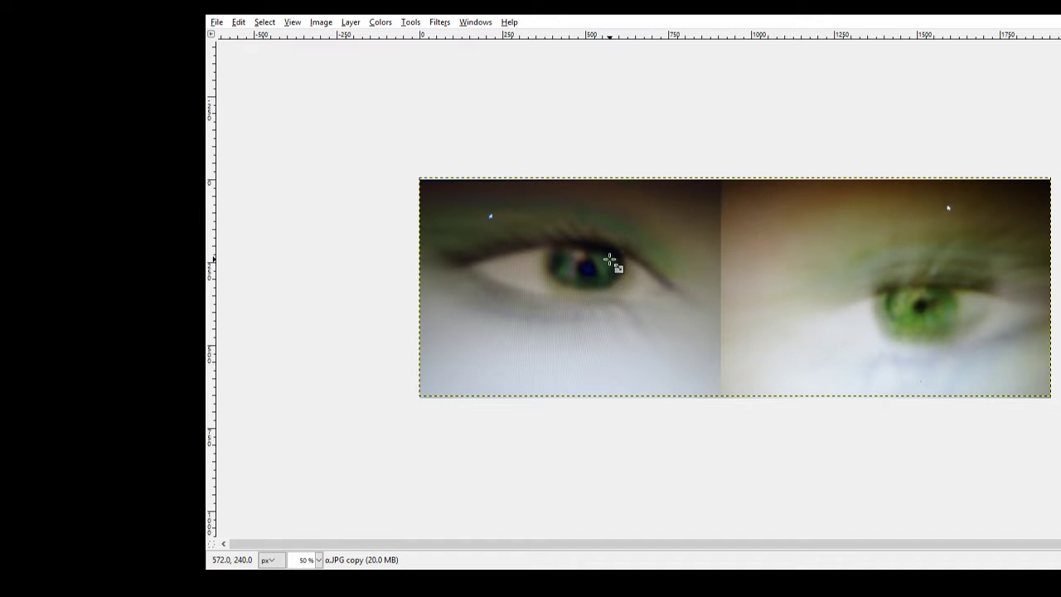
Stretch the a.JPG copy layer taller by its top Scale handle and apply the scale
mouse_move(634, 267)
mouse_down()
mouse_move(626, 125)
mouse_move(650, 226)
mouse_move(648, 239)
mouse_move(615, 104)
mouse_move(670, 291)
mouse_move(656, 59)
mouse_move(630, 233)
mouse_move(544, 246)
mouse_move(456, 45)
mouse_move(806, 345)
mouse_move(629, 249)
mouse_move(575, 237)
mouse_move(604, 260)
mouse_move(658, 267)
mouse_move(627, 274)
mouse_move(642, 270)
mouse_up()
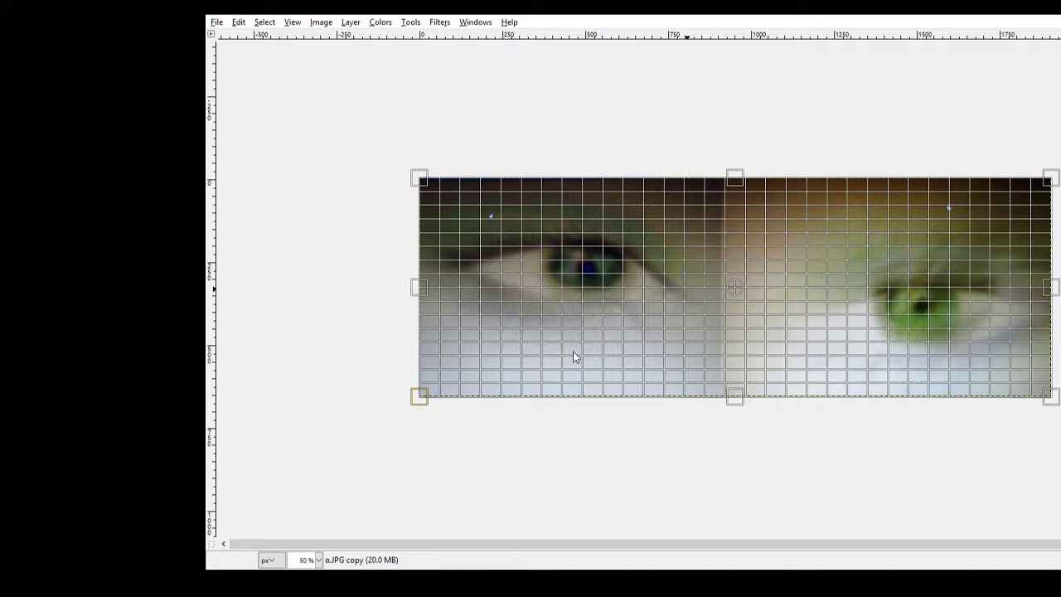
click(573, 350)
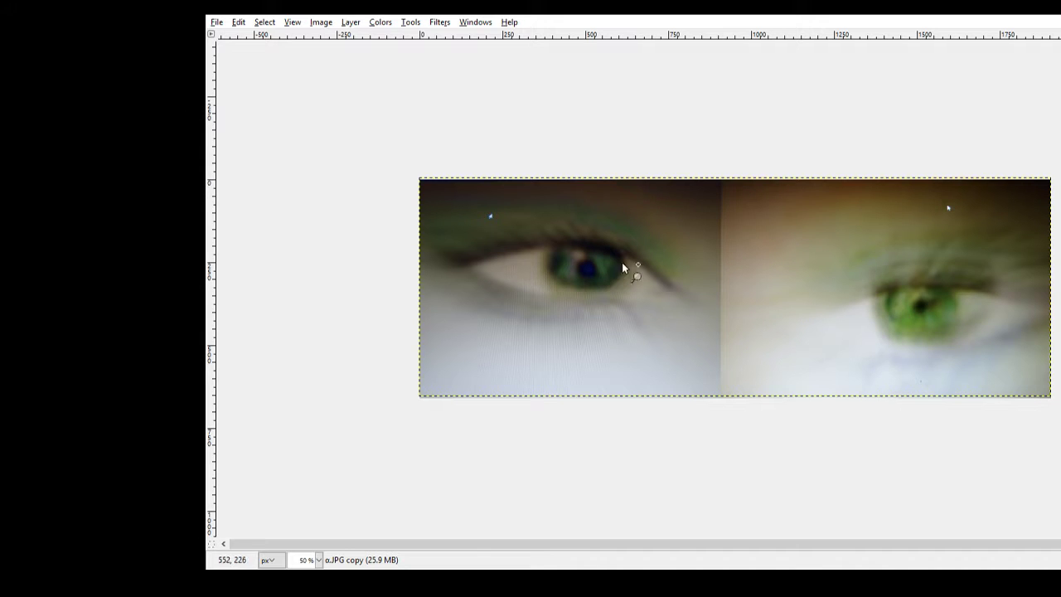
click(686, 290)
click(686, 290)
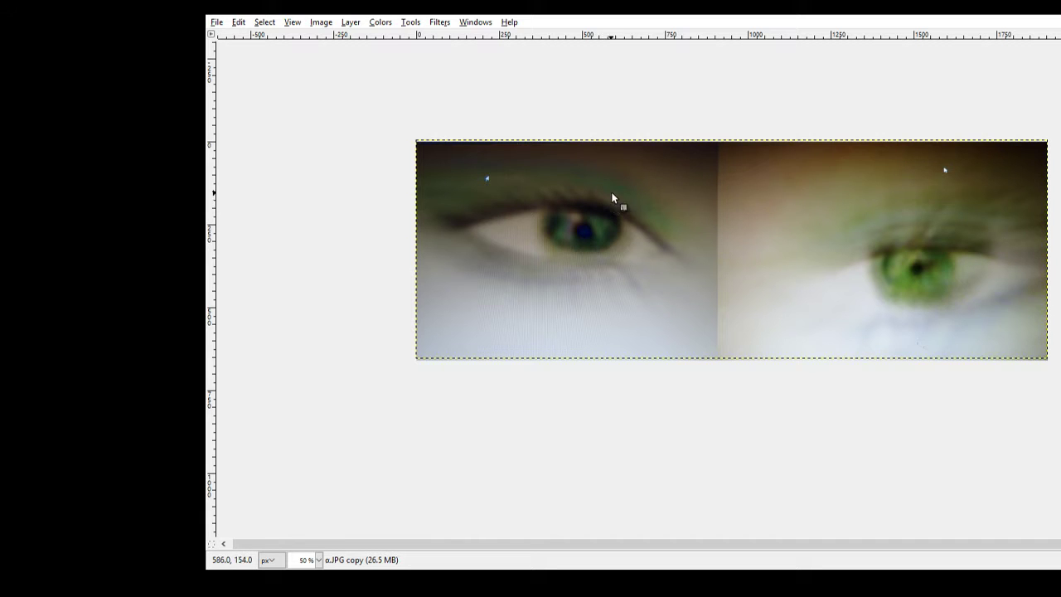
Apply a slight shear to the a.JPG copy layer and commit it
key(ctrl+f)
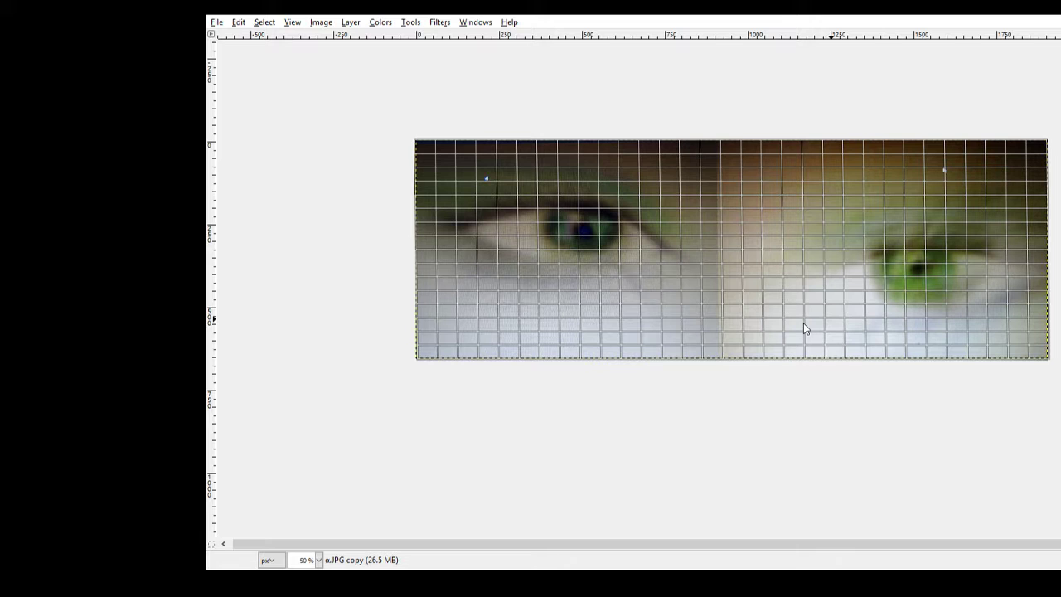
key(Return)
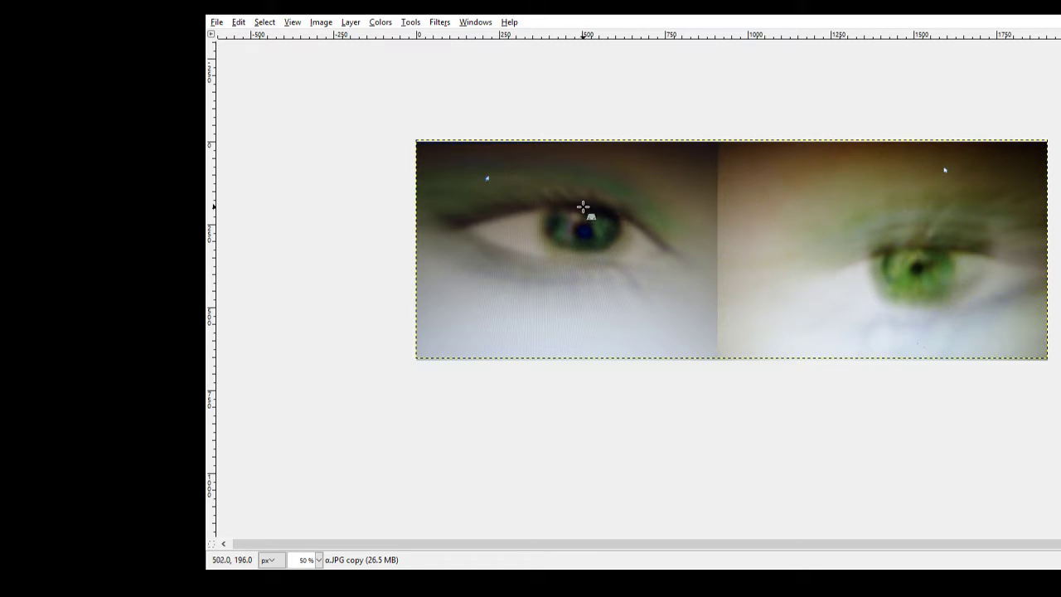
Pull the copy layer's upper-right and lower-right perspective corners inward to the left, then commit
click(647, 203)
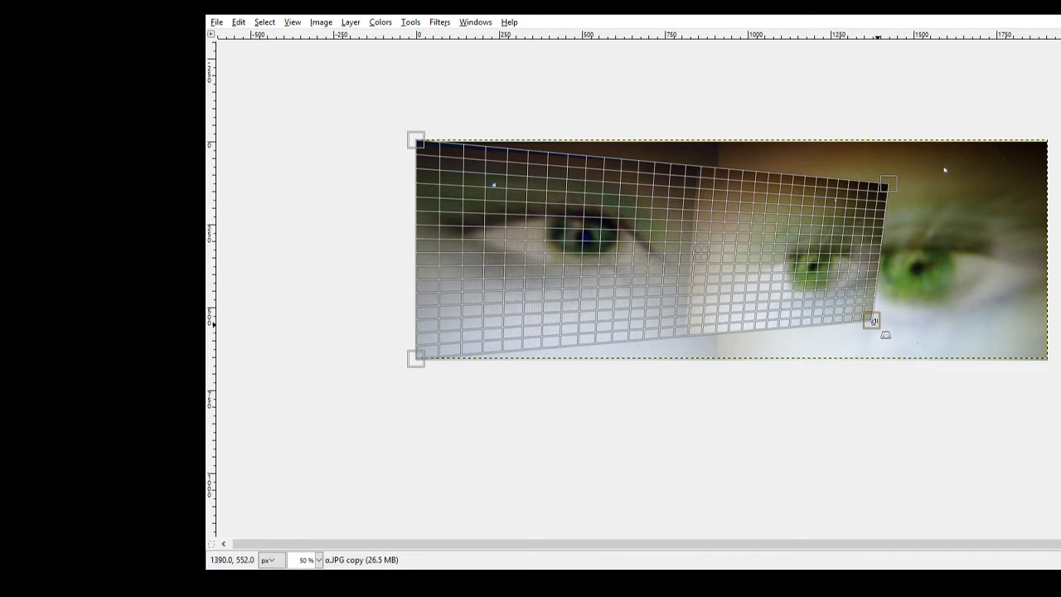
drag(891, 186, 834, 172)
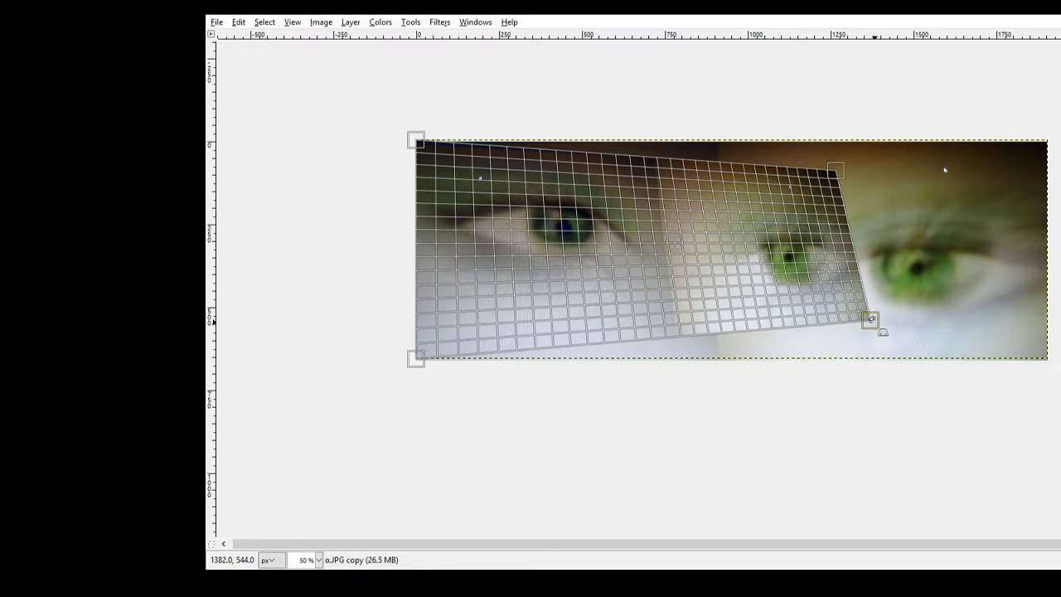
drag(871, 321, 830, 325)
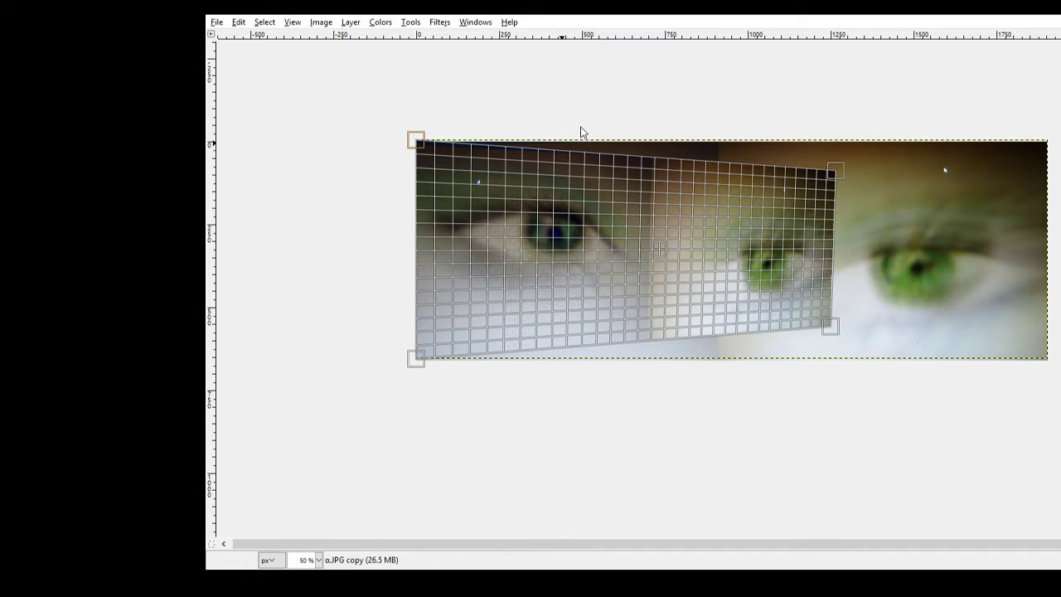
key(Return)
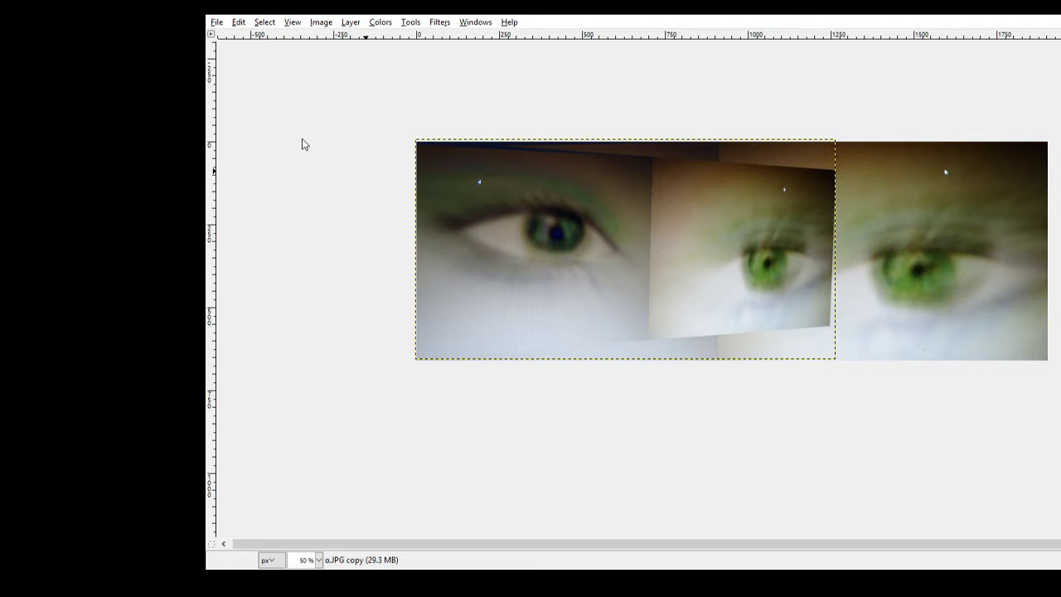
Flip the copy layer horizontally so the warped green eye sits left, dark eye right
click(684, 220)
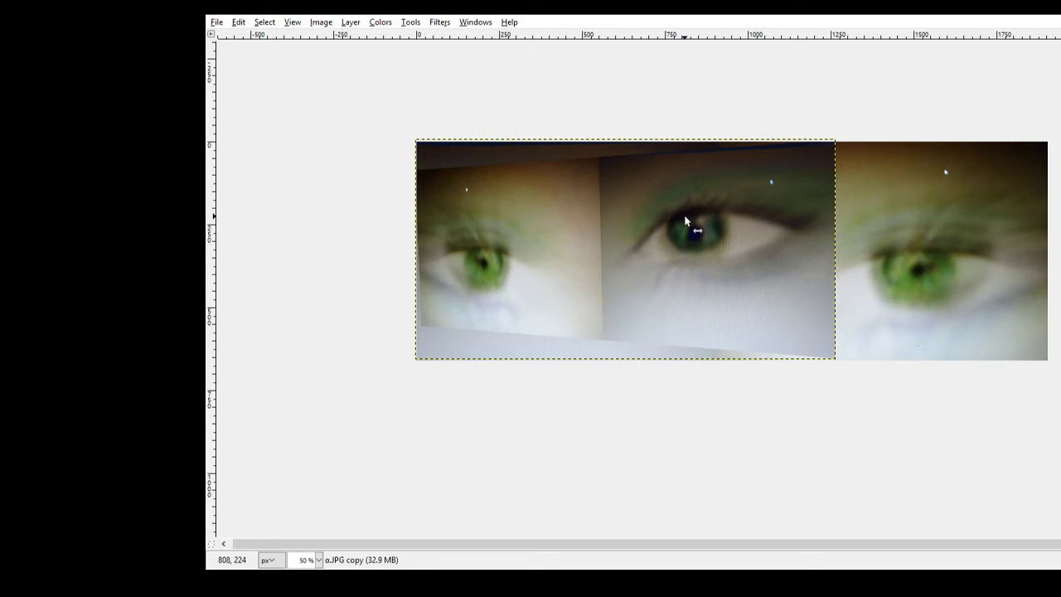
click(599, 224)
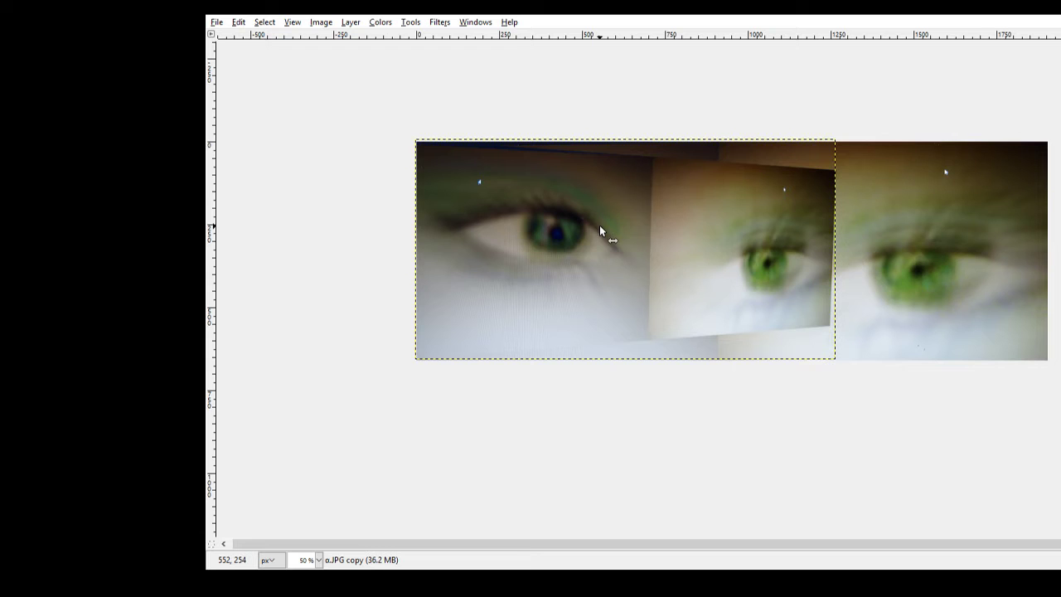
click(599, 225)
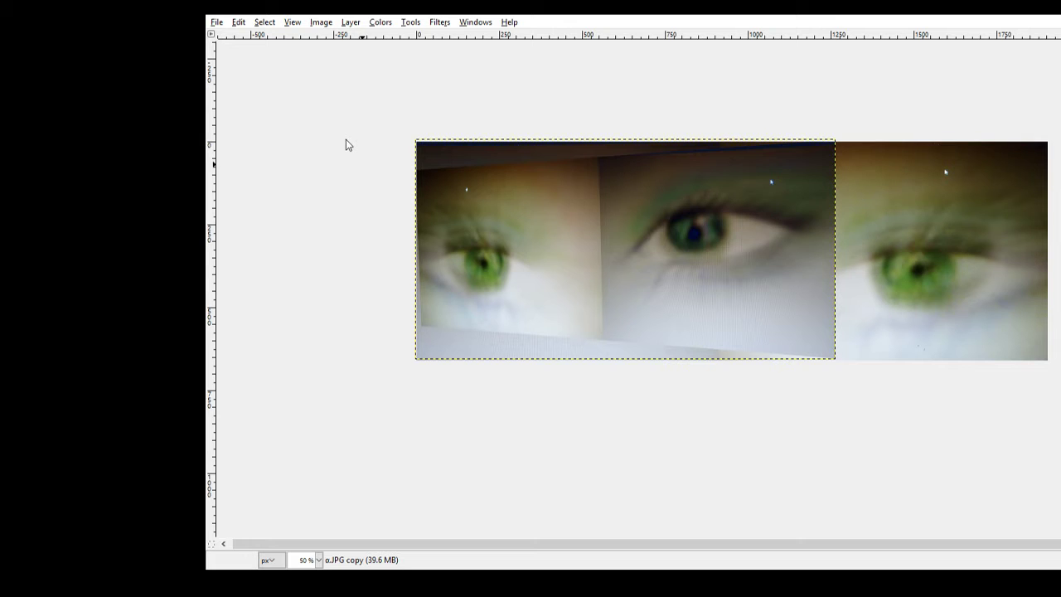
Add 'I LOVE DRAWING' in a text box above the left eye, enlarge the box, select the words
click(507, 207)
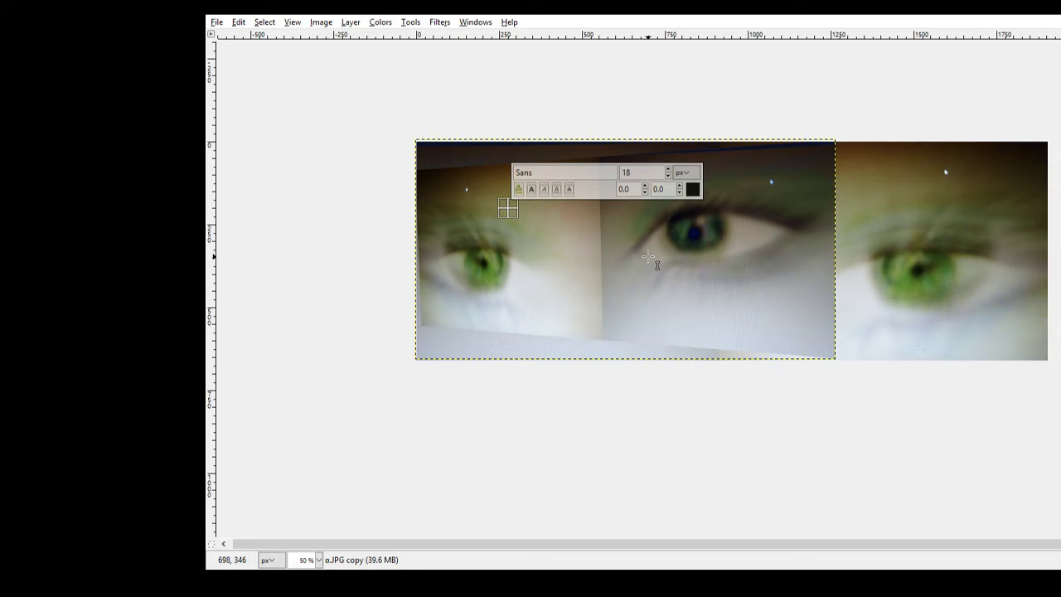
text(I LOVE)
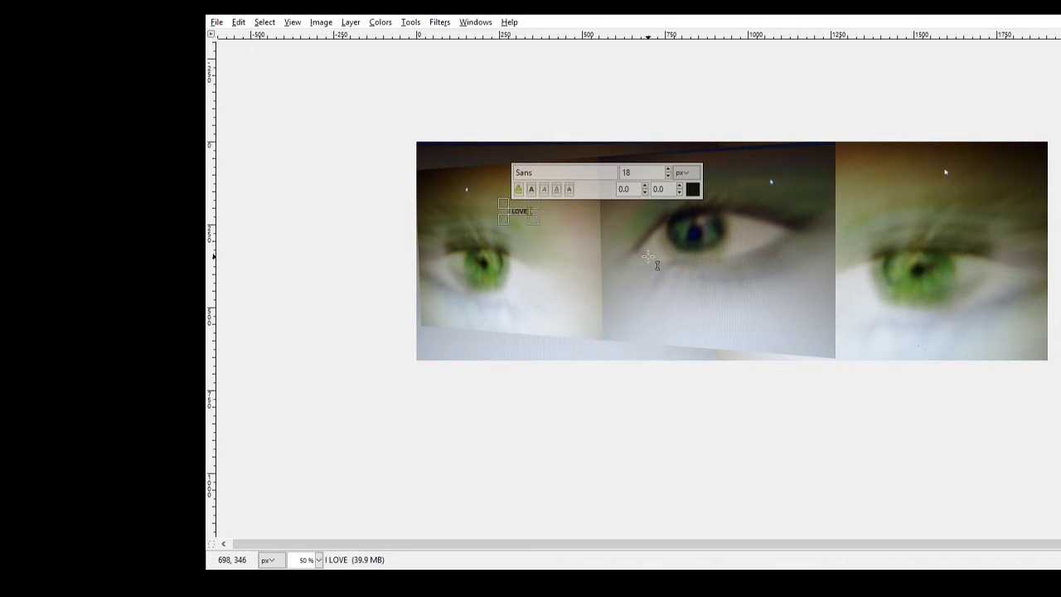
text( DRAWING)
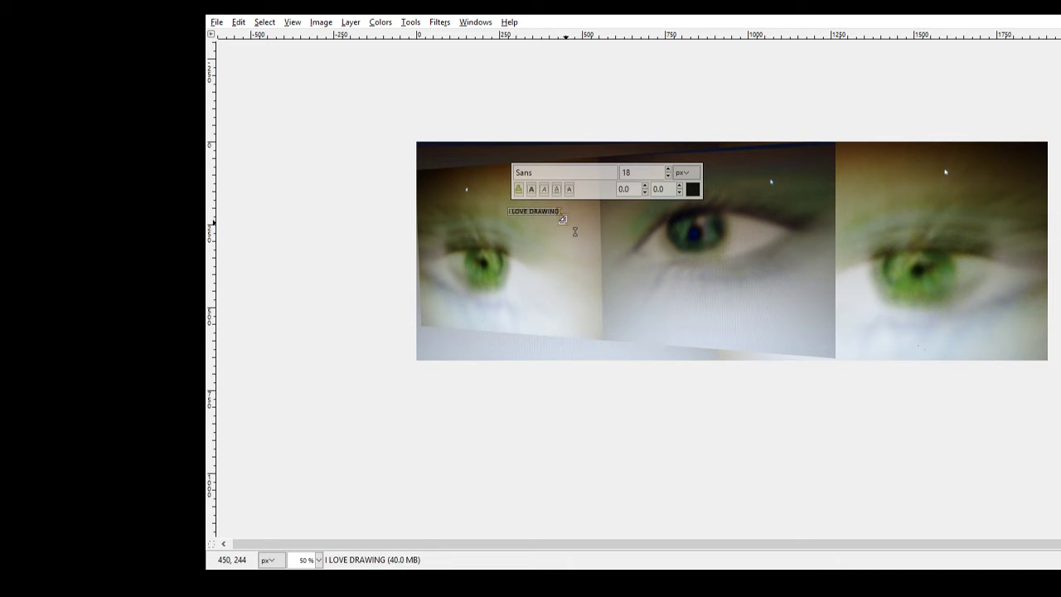
drag(564, 220, 619, 247)
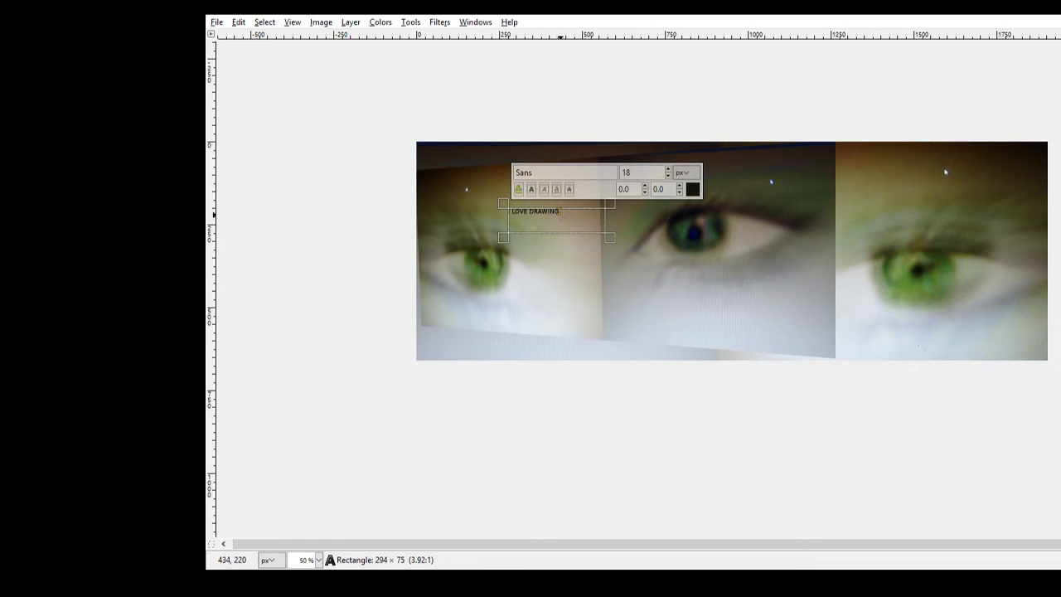
drag(561, 211, 500, 206)
Change the text size from 18 to 24 px, shrink the box to fit, and select all text
double_click(631, 172)
text(24)
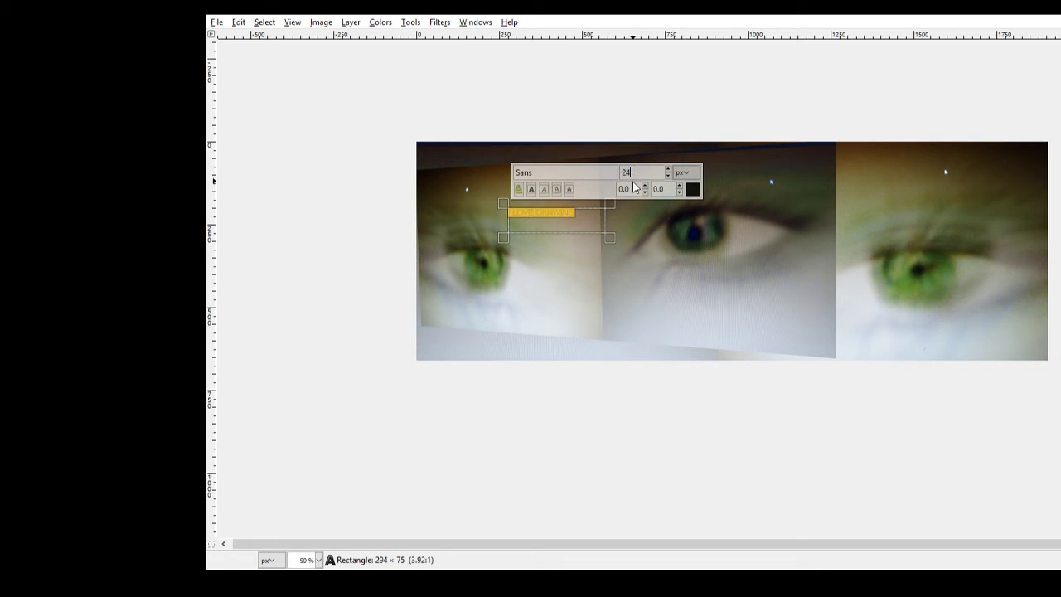
key(Return)
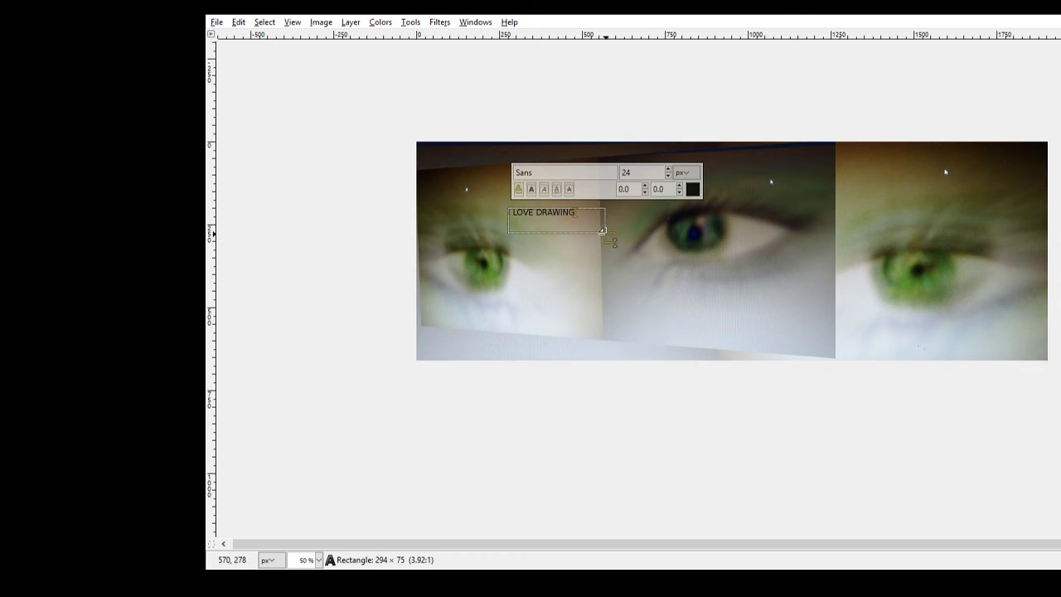
mouse_move(616, 245)
mouse_down()
mouse_move(585, 222)
mouse_move(594, 238)
mouse_move(504, 210)
mouse_up()
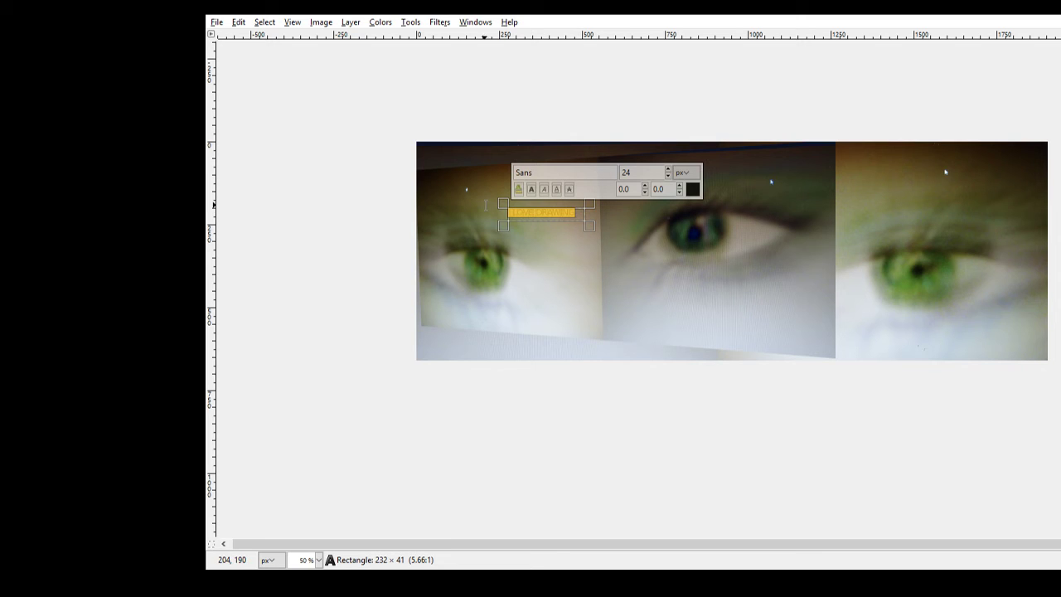
key(End)
key(ctrl+a)
Commit the I LOVE DRAWING text layer and start a new text box just below it
key(Return)
click(552, 245)
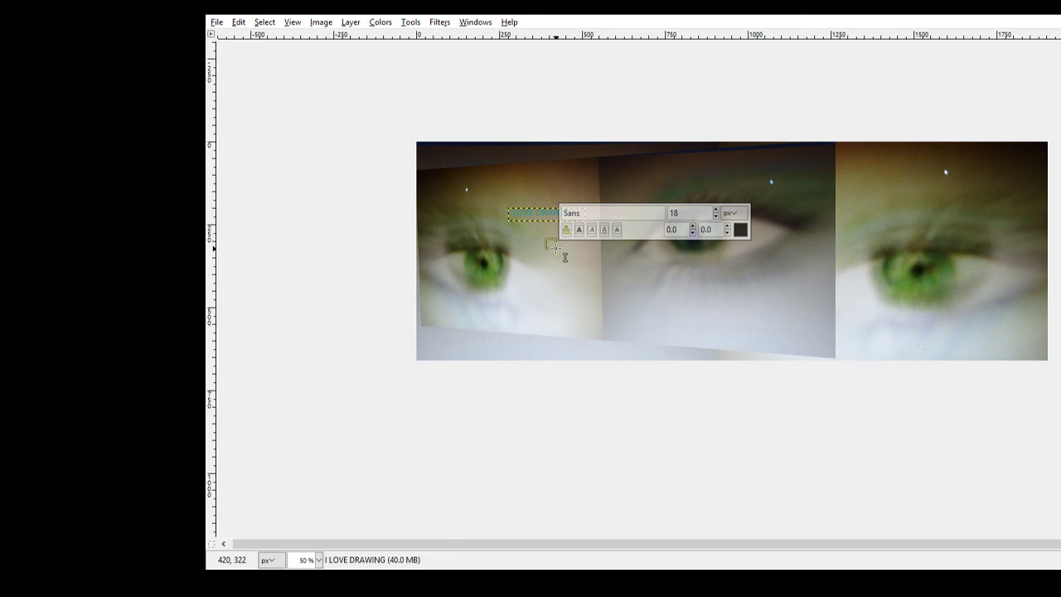